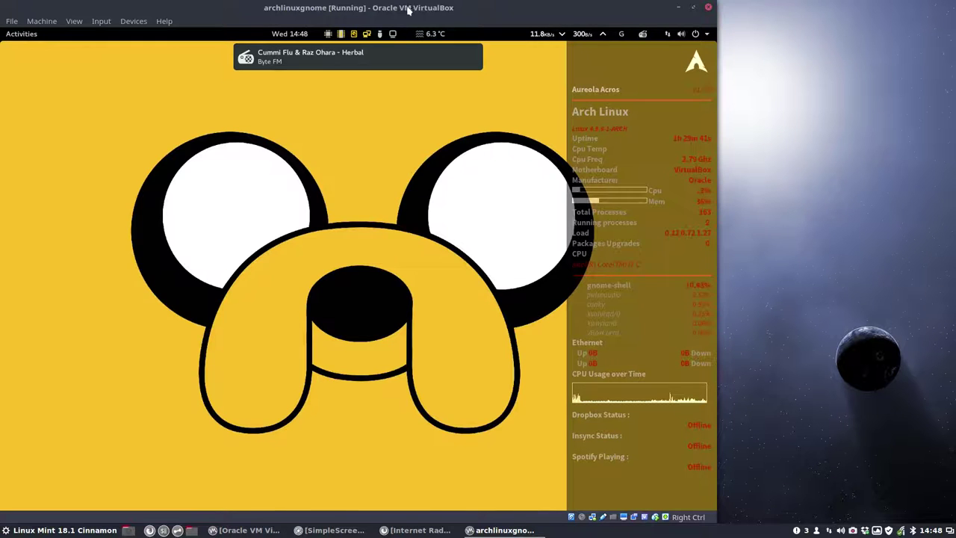
Step: Put the archlinuxgnome virtual machine into full-screen mode, confirming with Switch
{"action": "left_click_drag", "start_coordinate": [407, 5], "coordinate": [409, 6]}
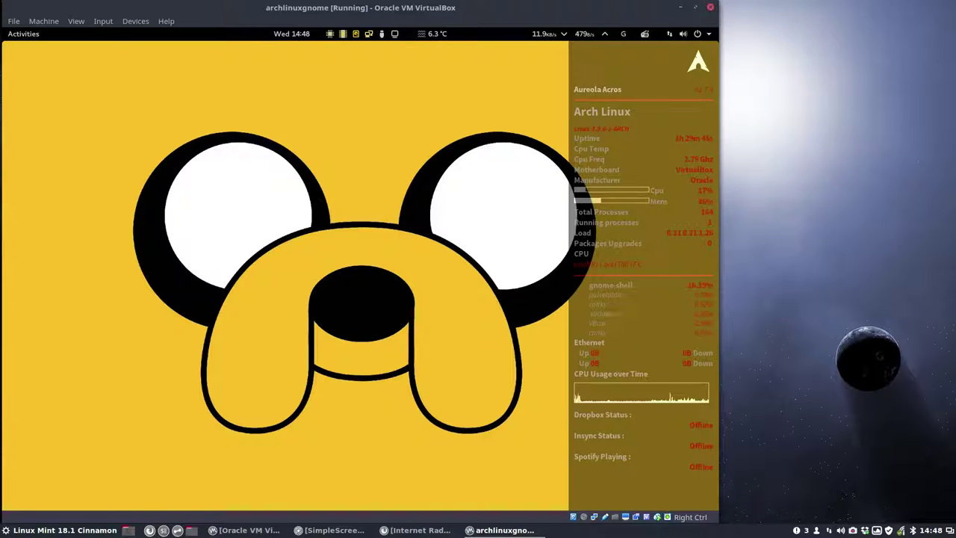
{"action": "key", "text": "ctrl+f"}
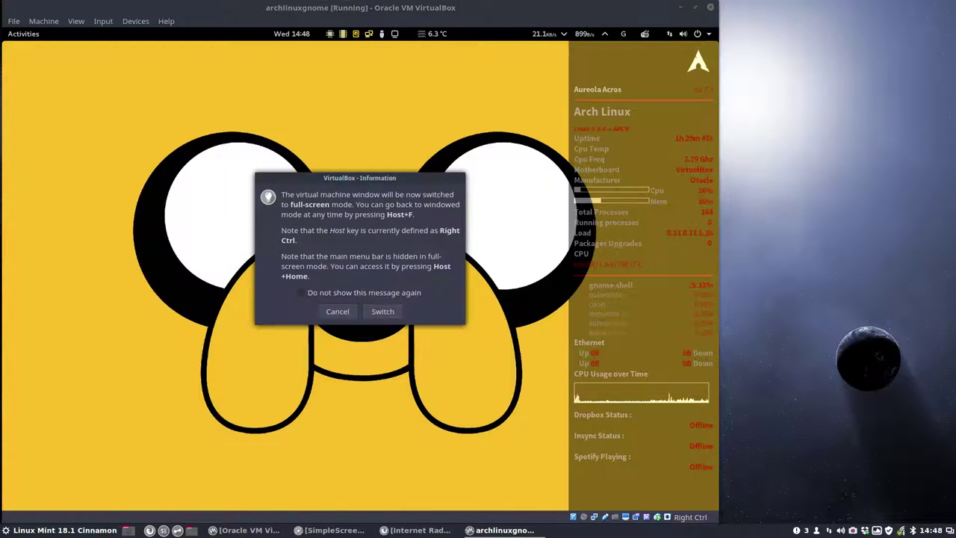
{"action": "left_click", "coordinate": [381, 311]}
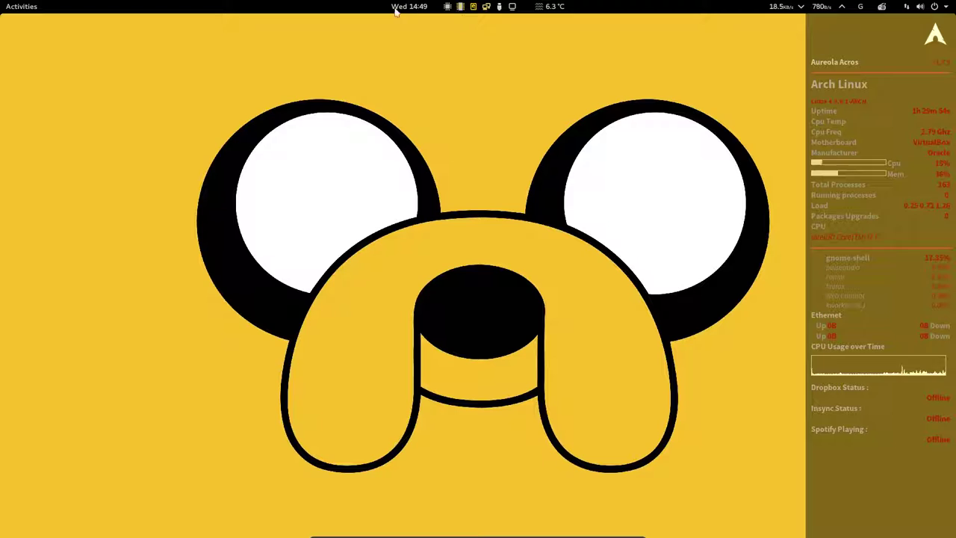
Step: Check the system-monitor and weather readouts, ending on the enp0s3 download/upload speed panel
{"action": "left_click", "coordinate": [459, 7]}
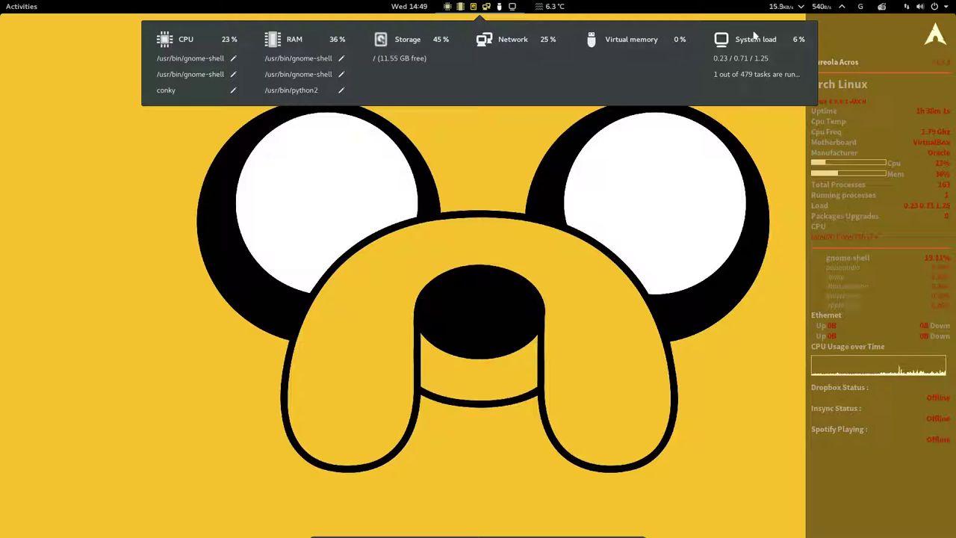
{"action": "left_click", "coordinate": [547, 7]}
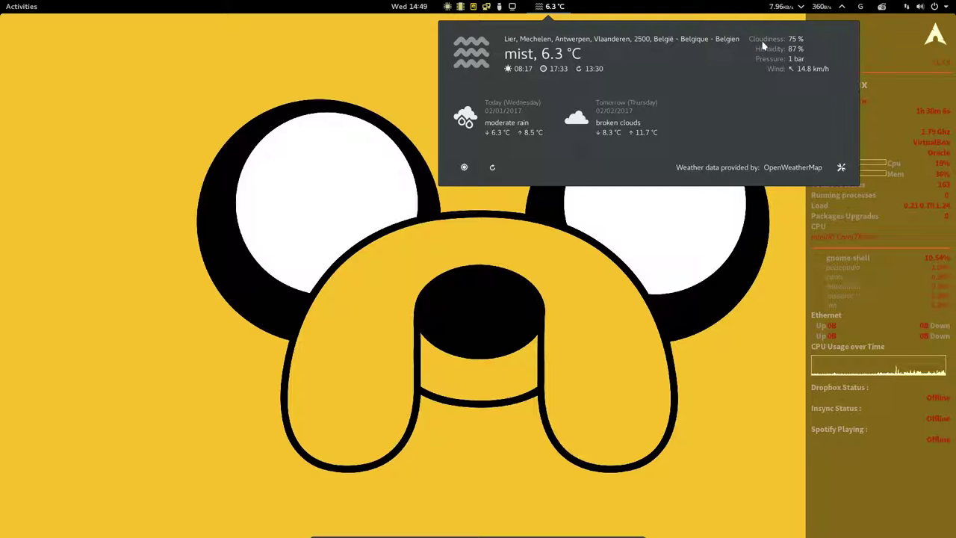
{"action": "left_click", "coordinate": [776, 7]}
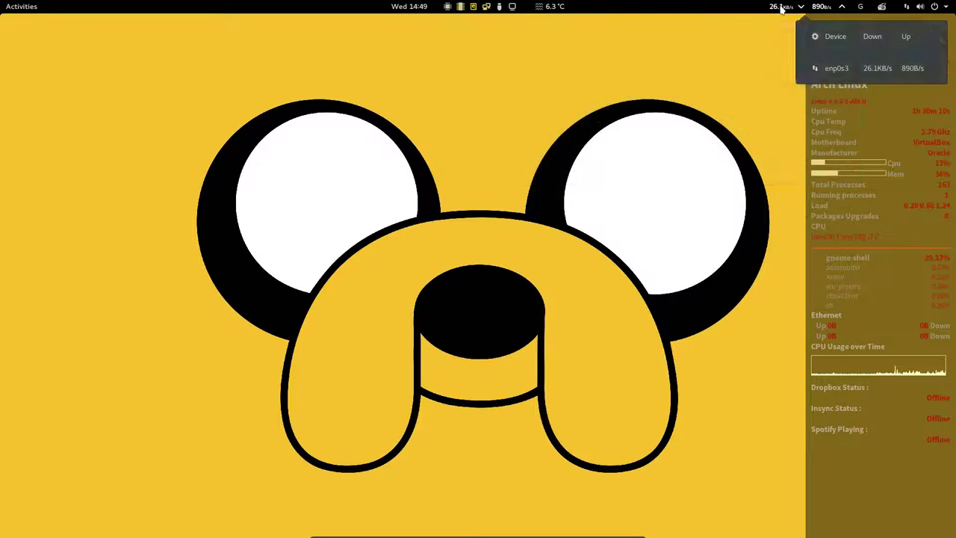
{"action": "left_click", "coordinate": [798, 6]}
{"action": "left_click", "coordinate": [800, 6]}
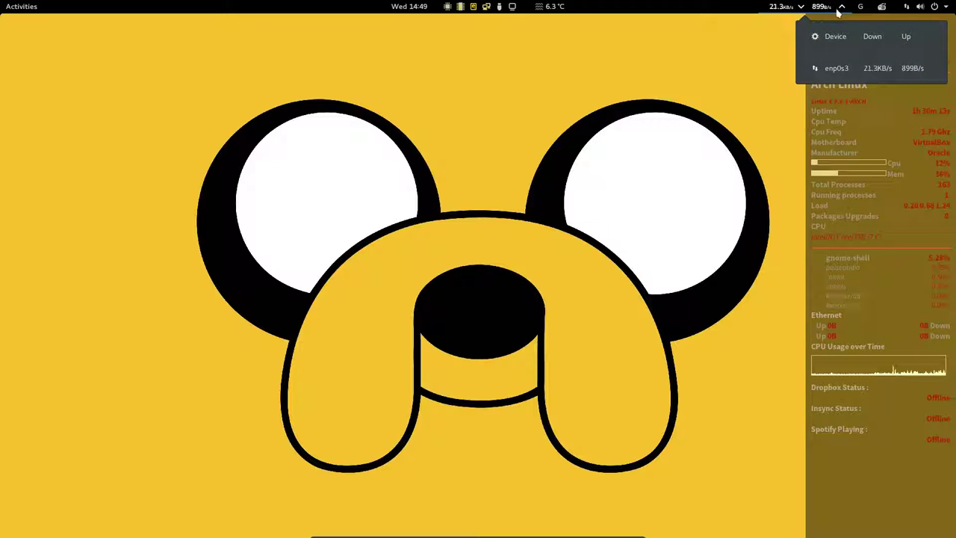
Step: Stop the Byte FM stream in the radio menu, then open and dismiss the resource summary
{"action": "left_click", "coordinate": [882, 9]}
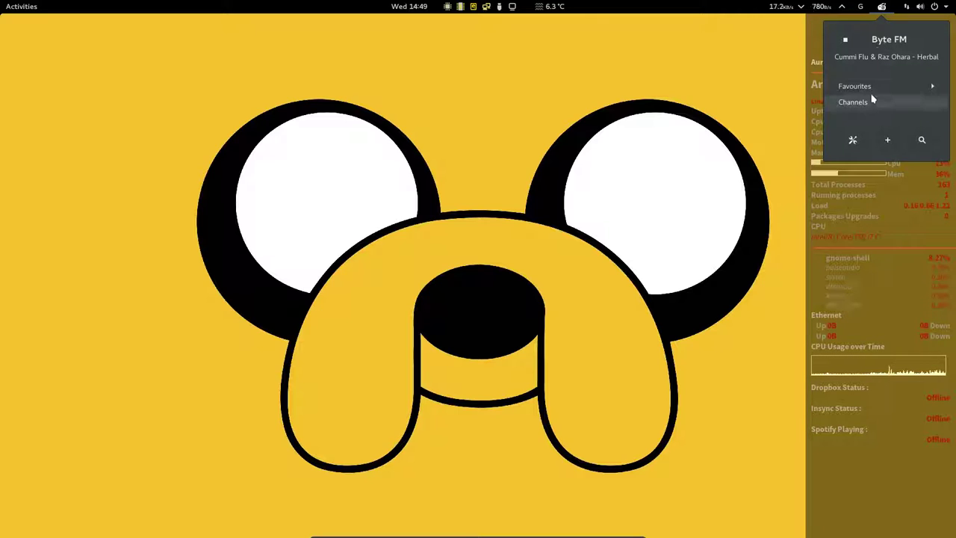
{"action": "left_click", "coordinate": [847, 42]}
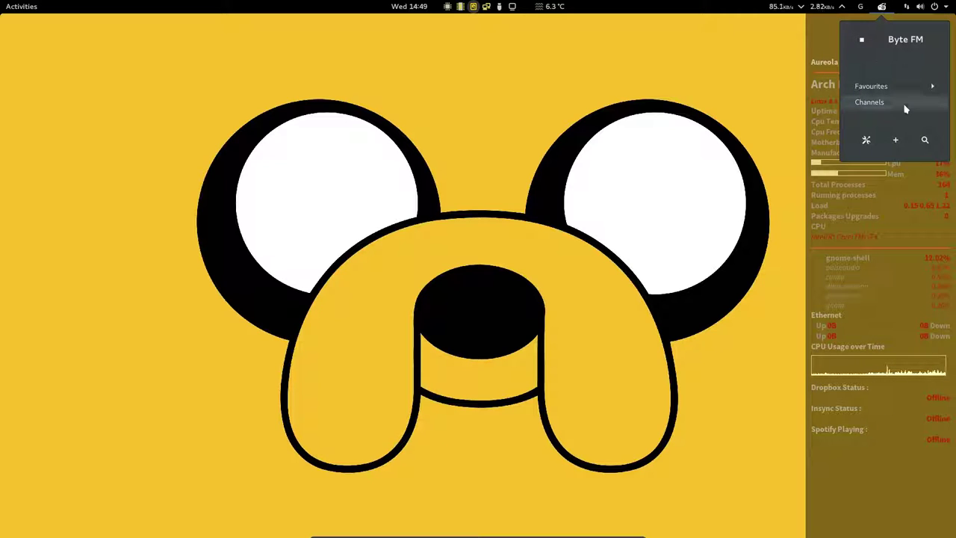
{"action": "left_click", "coordinate": [454, 7]}
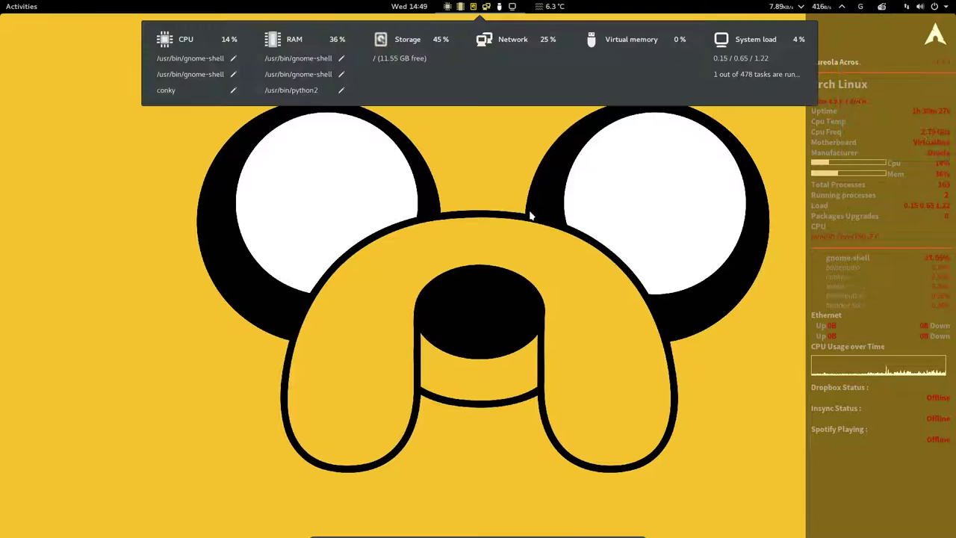
{"action": "left_click", "coordinate": [574, 183]}
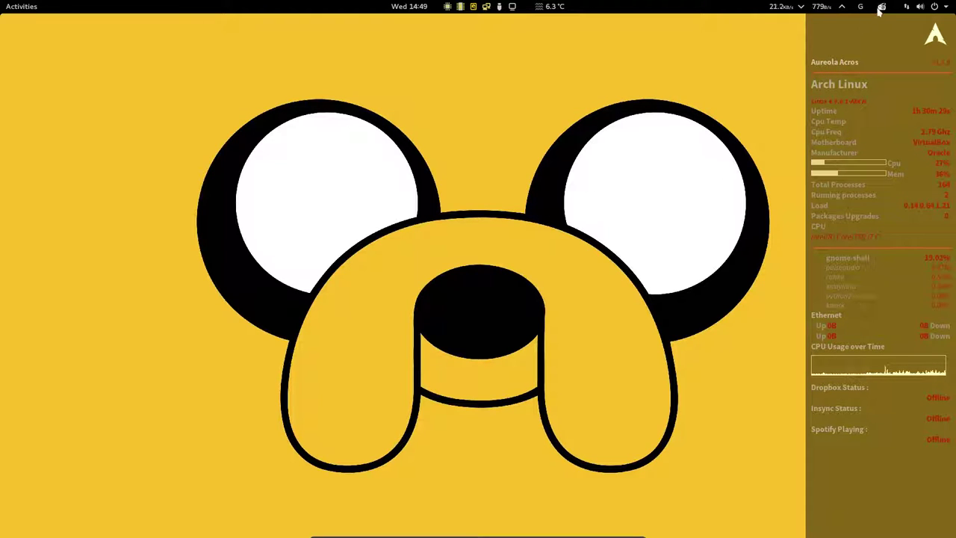
Step: Launch Tweak Tool and show its Extensions list, then return to the Activities overview
{"action": "mouse_move", "coordinate": [4, 4]}
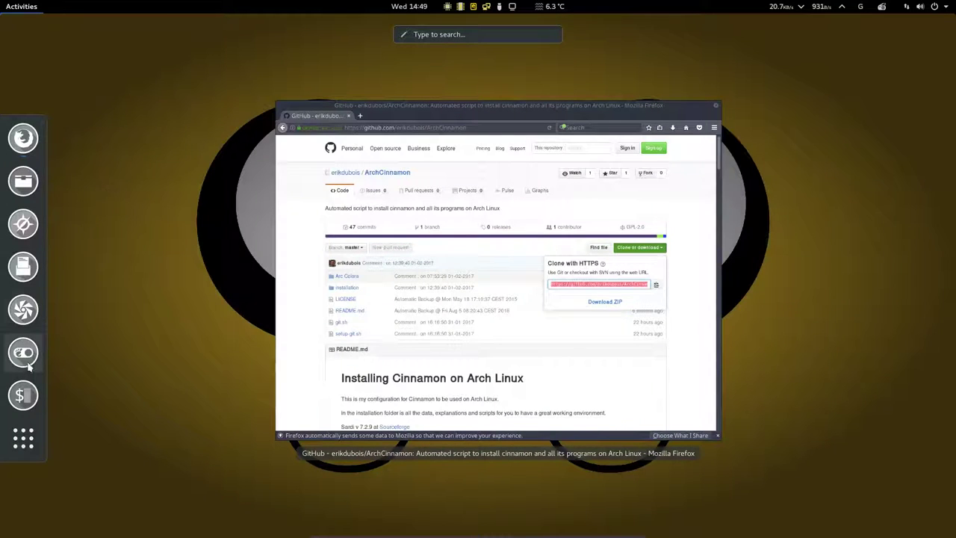
{"action": "left_click", "coordinate": [27, 358]}
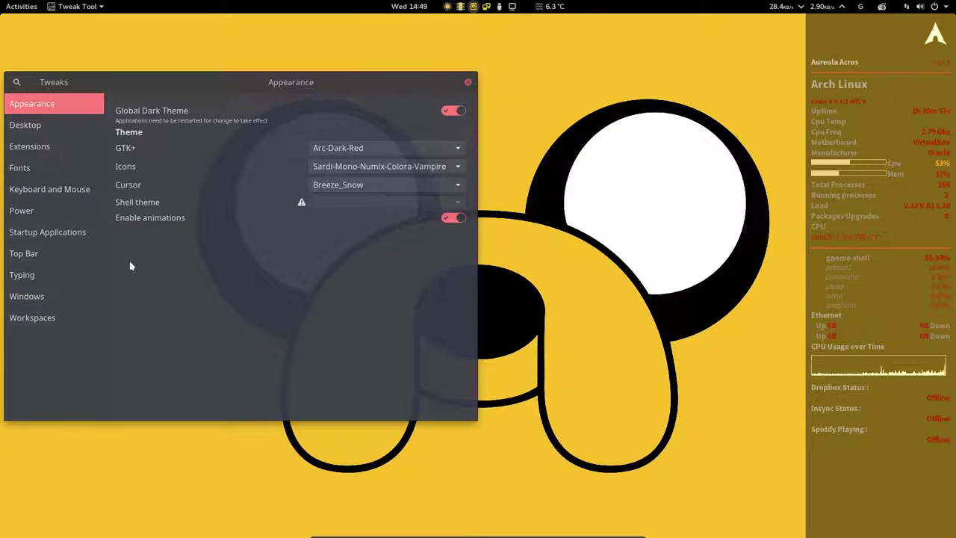
{"action": "left_click", "coordinate": [40, 148]}
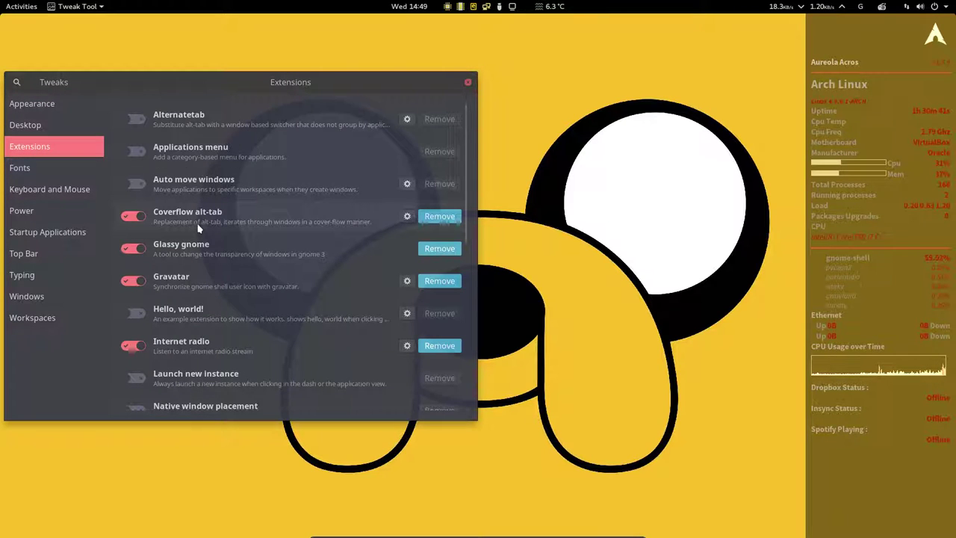
{"action": "left_click", "coordinate": [84, 59]}
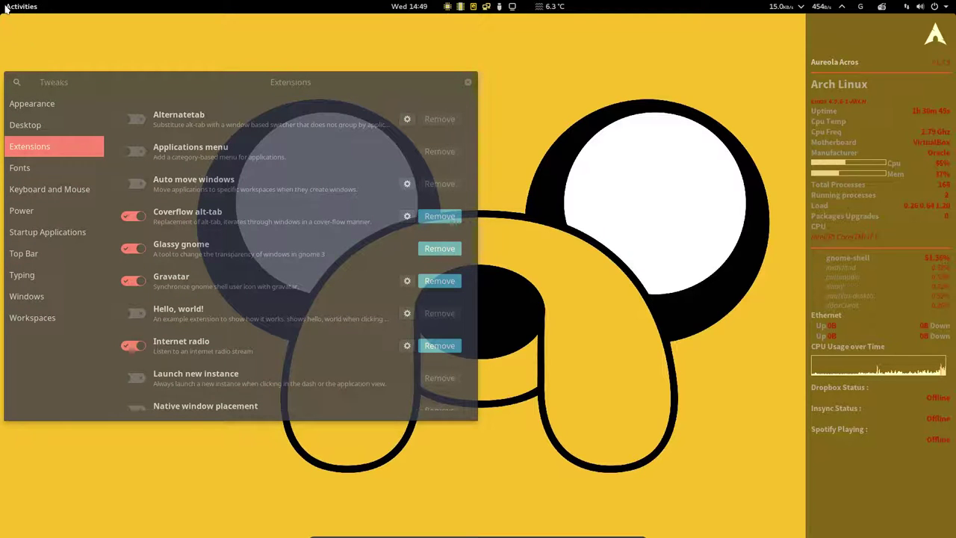
{"action": "mouse_move", "coordinate": [2, 4]}
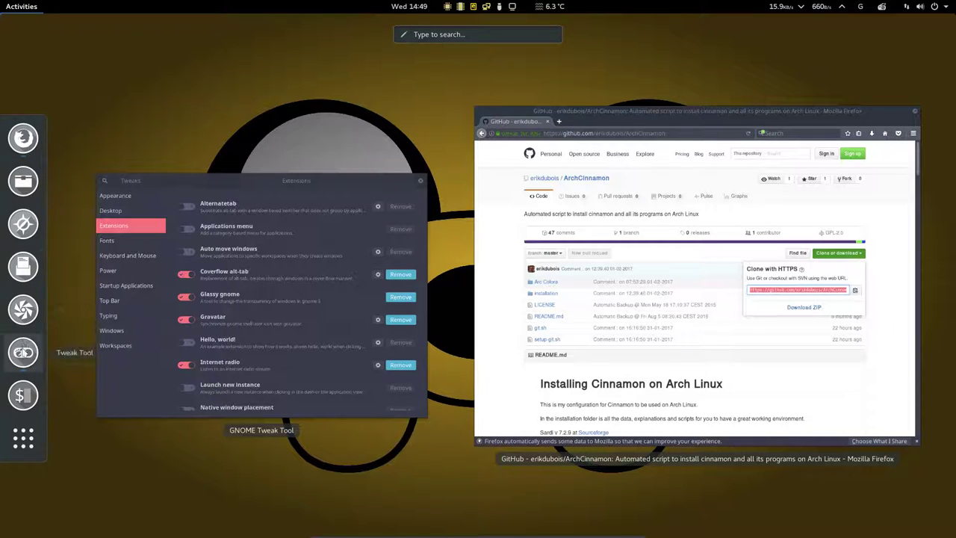
Step: Open a terminal, unmaximize it, and Alt+Tab through cover flow back to Tweak Tool
{"action": "left_click", "coordinate": [22, 394]}
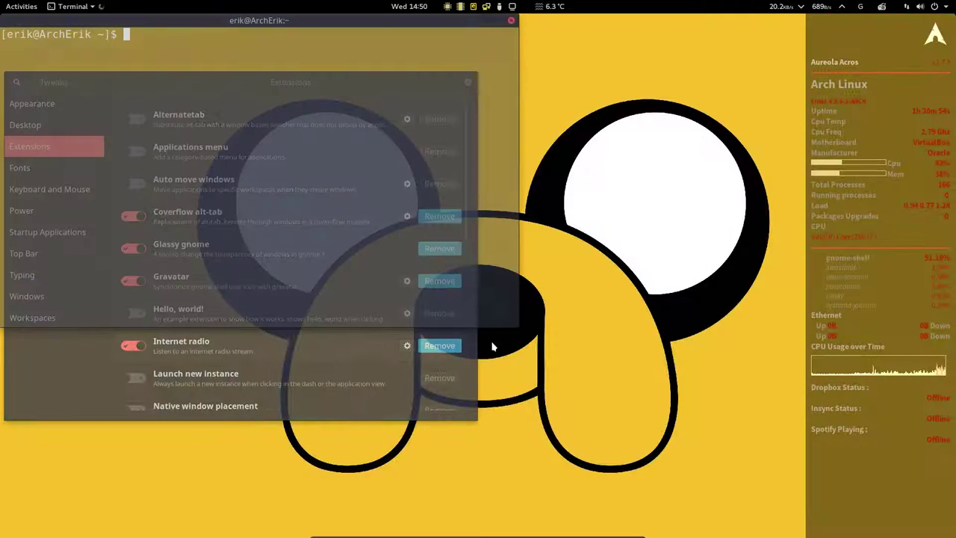
{"action": "left_click_drag", "start_coordinate": [304, 21], "coordinate": [546, 160]}
{"action": "key", "text": "alt+Tab"}
{"action": "key", "text": "alt+Tab"}
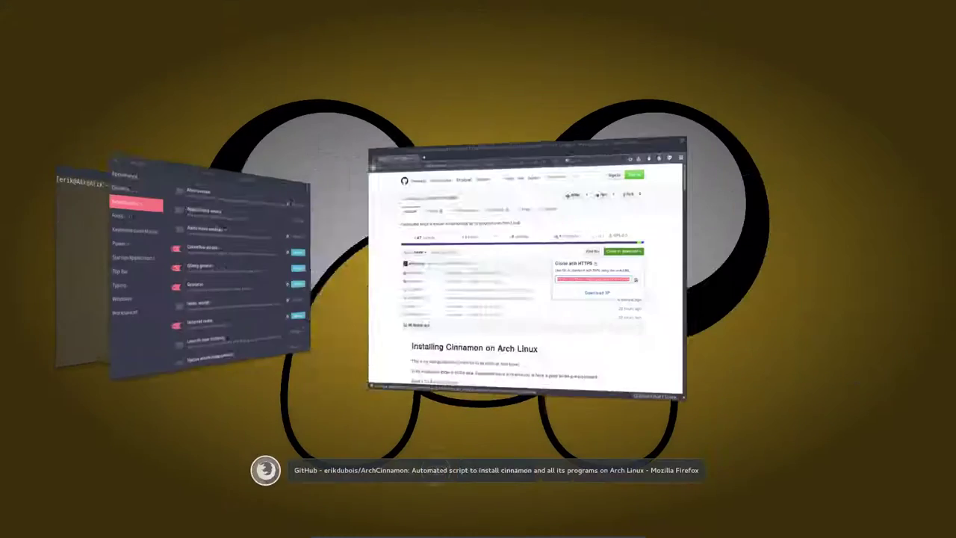
{"action": "key", "text": "alt+Tab"}
{"action": "key", "text": "alt+Tab"}
{"action": "key", "text": "alt+Tab"}
{"action": "key", "text": "alt+Tab"}
{"action": "key", "text": "alt+Tab"}
{"action": "key", "text": "alt+Tab"}
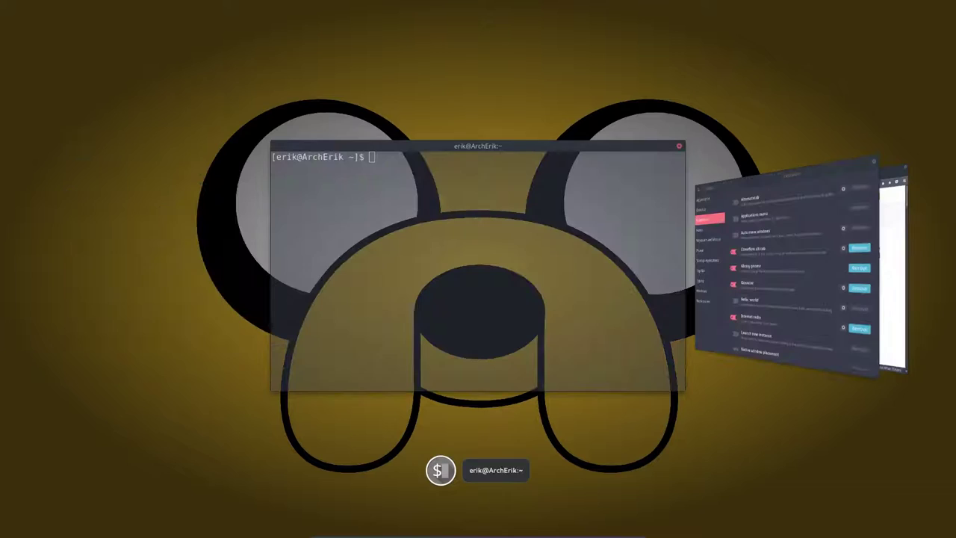
{"action": "key", "text": "alt+Tab"}
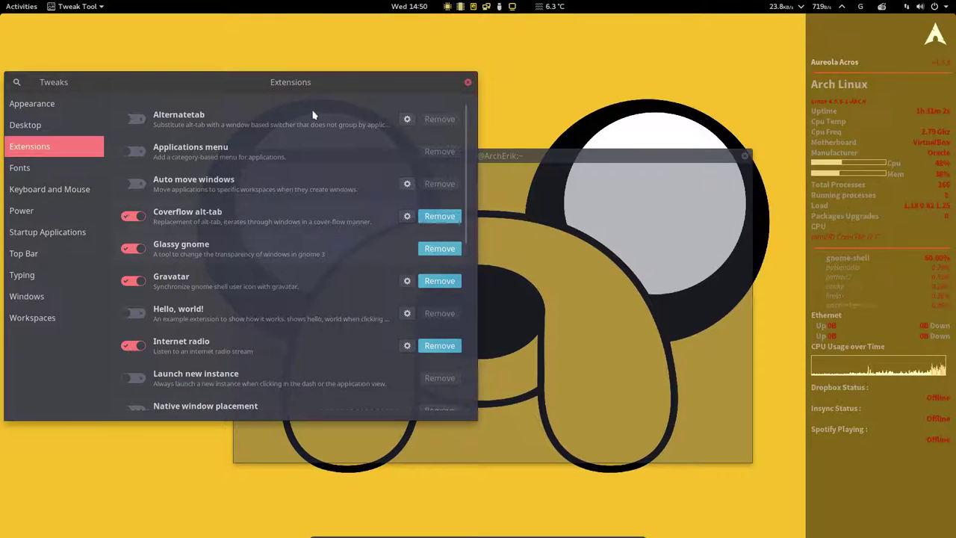
Step: Switch Glassy gnome off and back on while moving the Tweaks window toward the centre
{"action": "left_click_drag", "start_coordinate": [314, 79], "coordinate": [402, 126]}
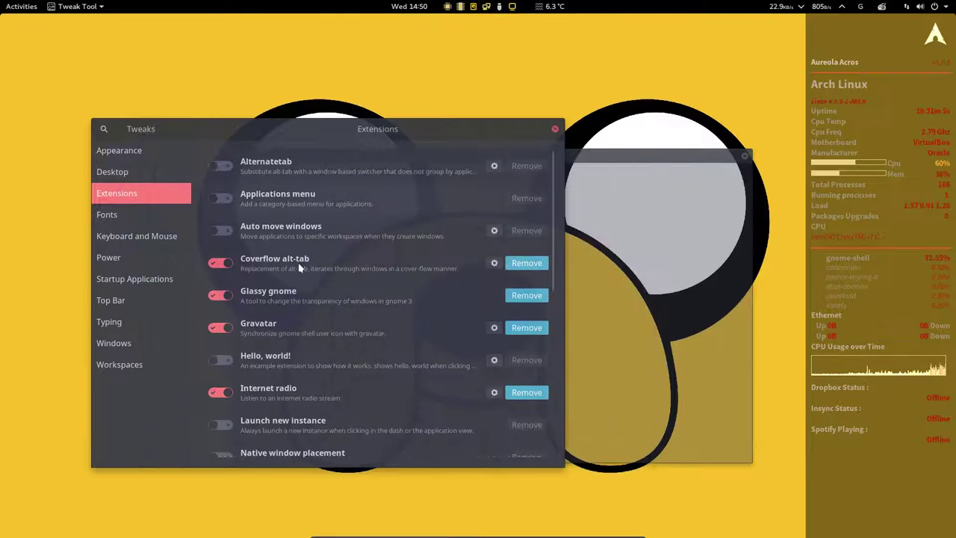
{"action": "left_click", "coordinate": [220, 299]}
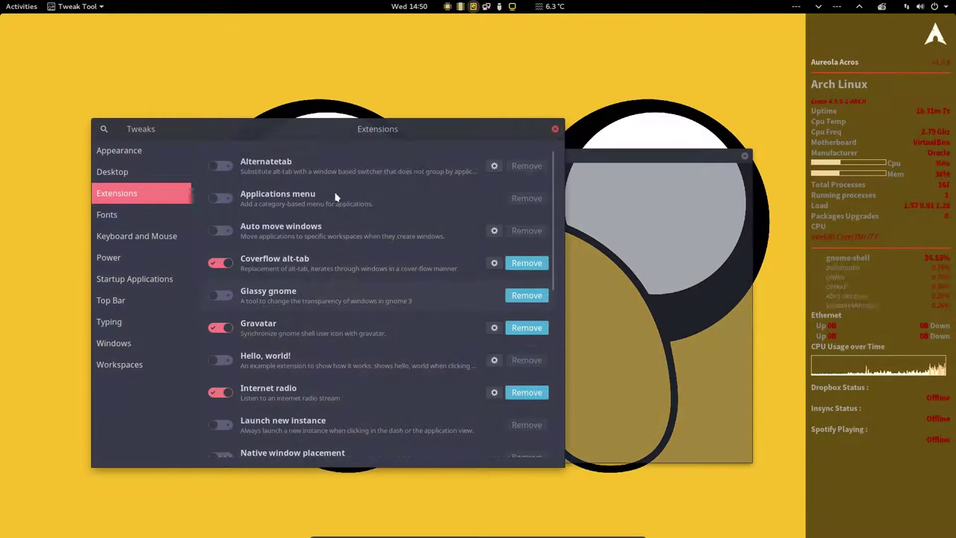
{"action": "left_click_drag", "start_coordinate": [561, 87], "coordinate": [443, 82]}
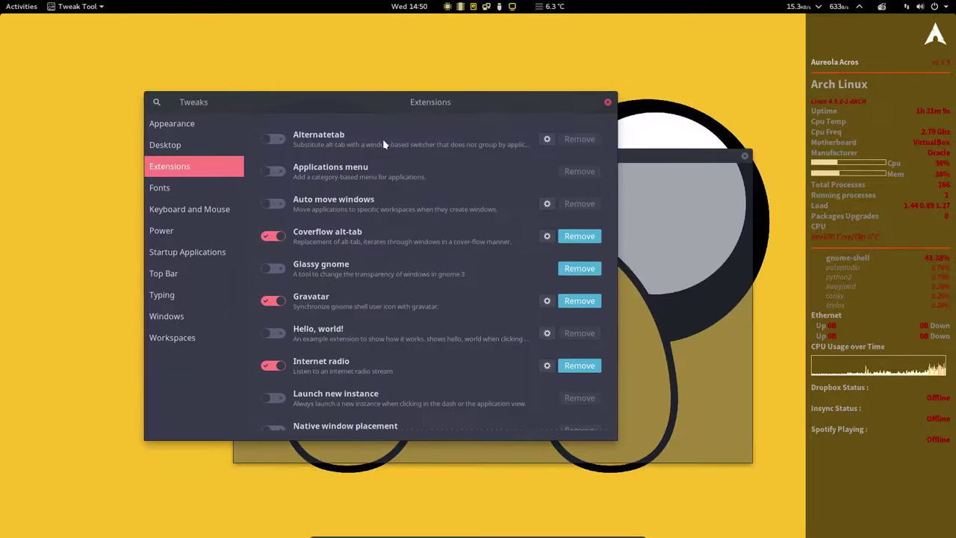
{"action": "left_click", "coordinate": [276, 274]}
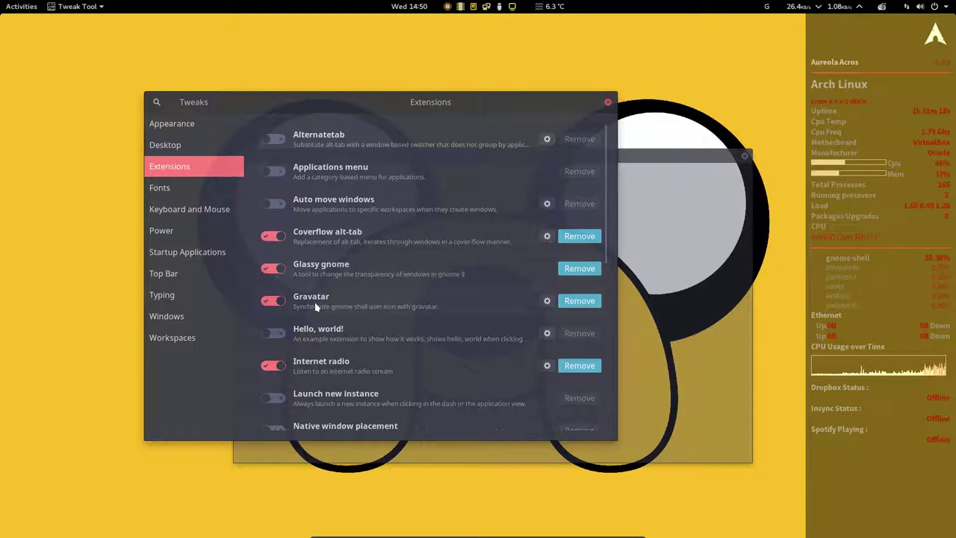
{"action": "left_click", "coordinate": [936, 8]}
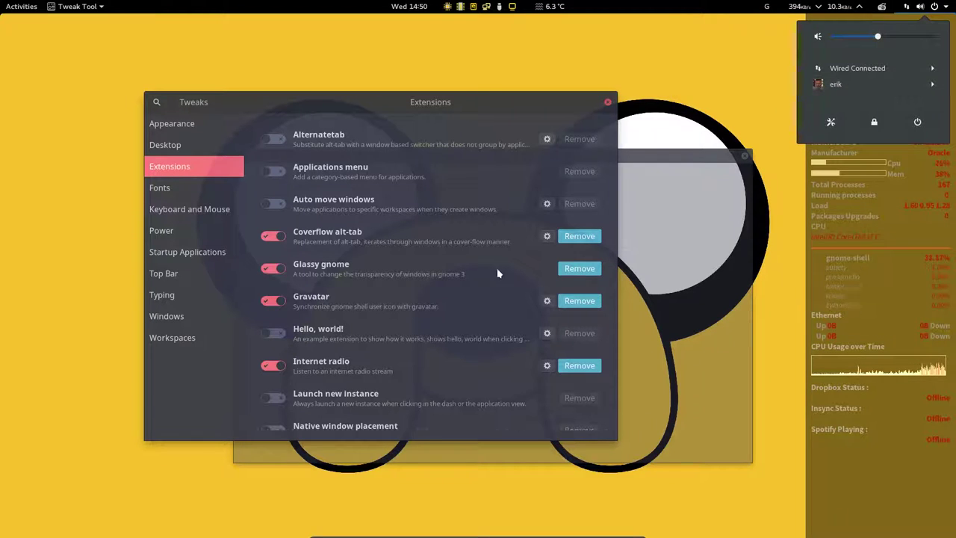
Step: Dismiss the system menu, then switch the System monitor extension off and back on
{"action": "left_click", "coordinate": [240, 346]}
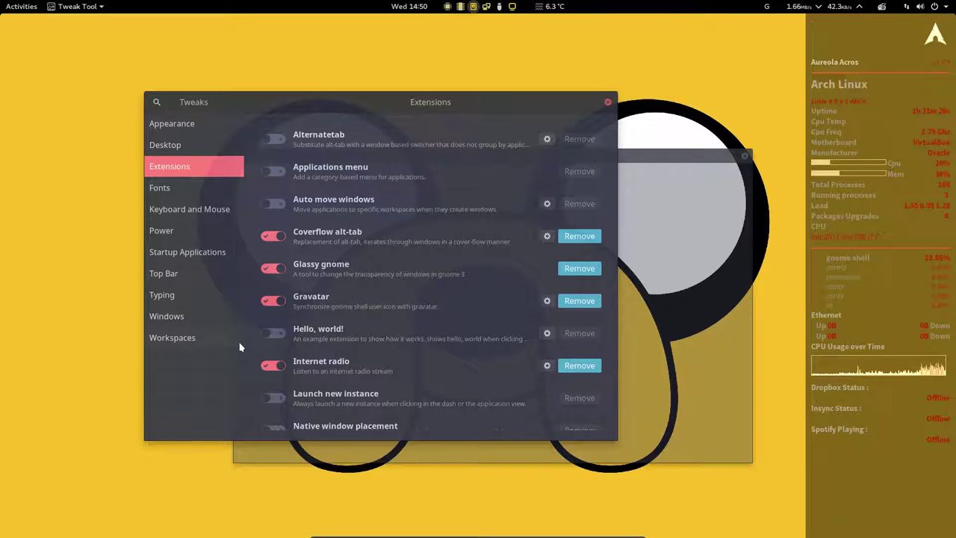
{"action": "scroll", "coordinate": [266, 340], "scroll_direction": "down", "scroll_amount": 1}
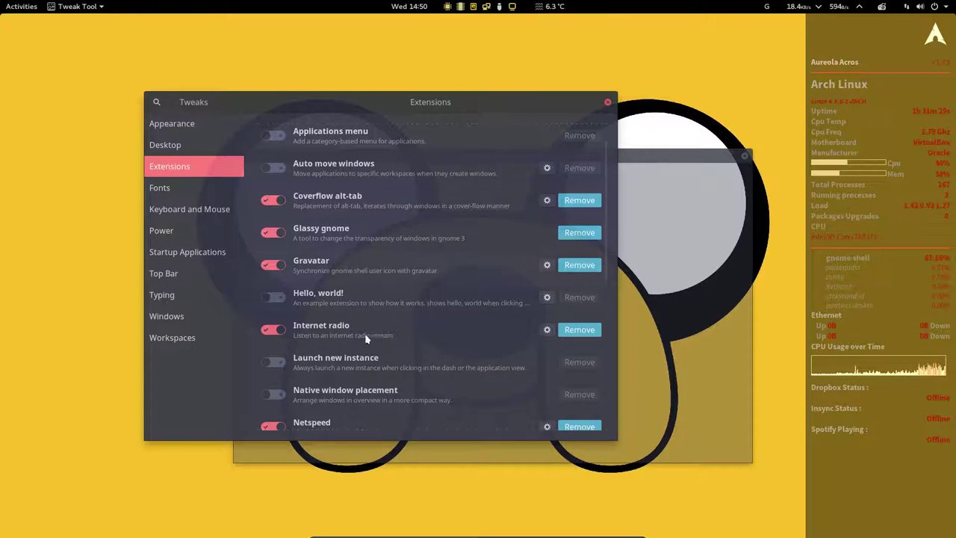
{"action": "scroll", "coordinate": [366, 360], "scroll_direction": "down", "scroll_amount": 3}
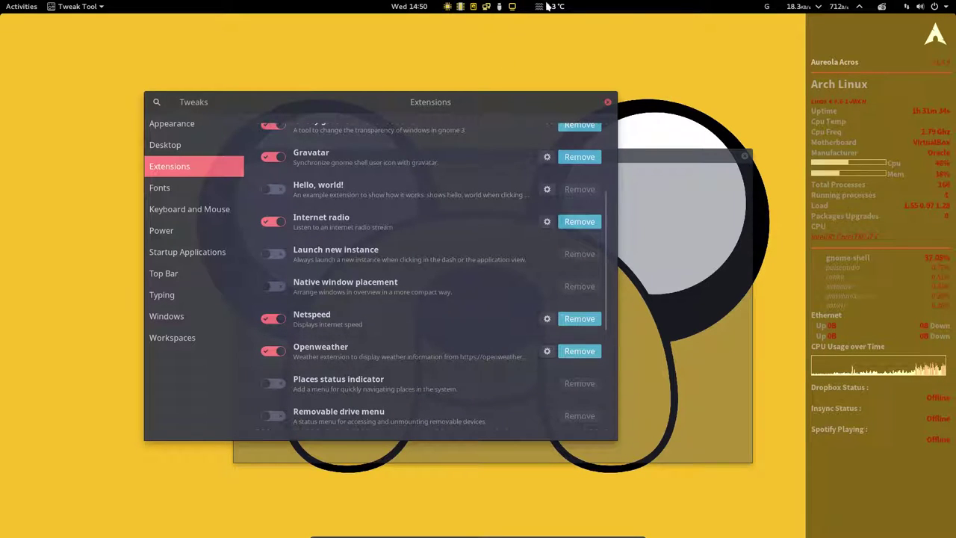
{"action": "scroll", "coordinate": [387, 292], "scroll_direction": "down", "scroll_amount": 5}
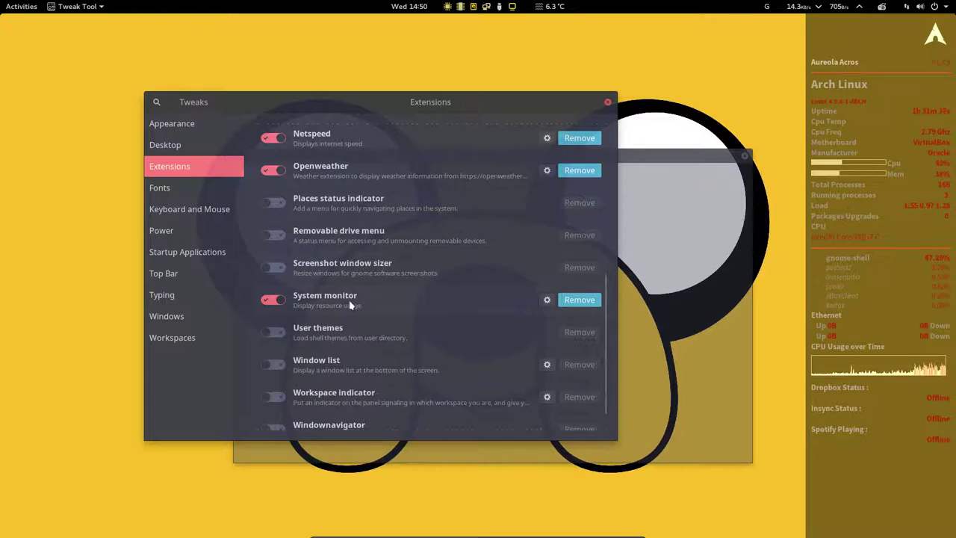
{"action": "left_click", "coordinate": [272, 302]}
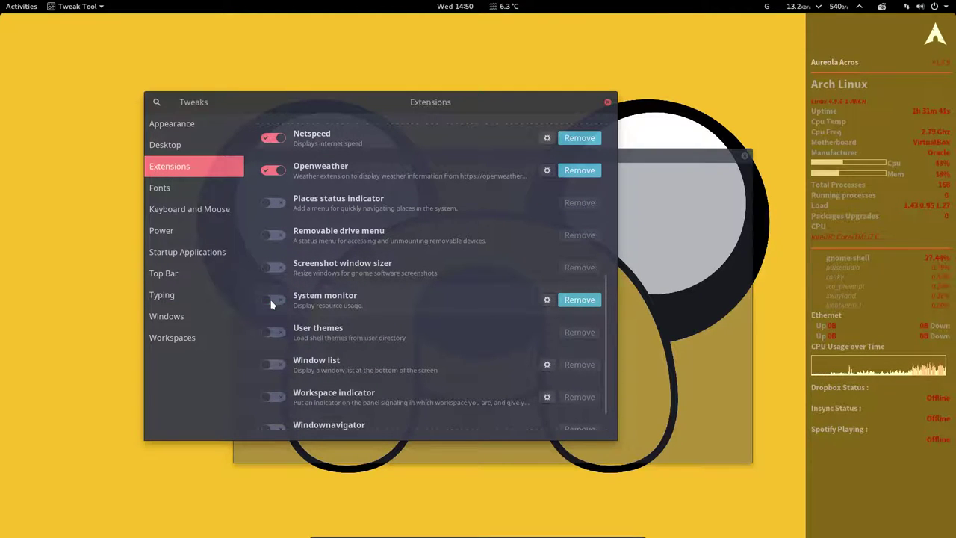
{"action": "left_click", "coordinate": [272, 303]}
{"action": "scroll", "coordinate": [353, 301], "scroll_direction": "down", "scroll_amount": 1}
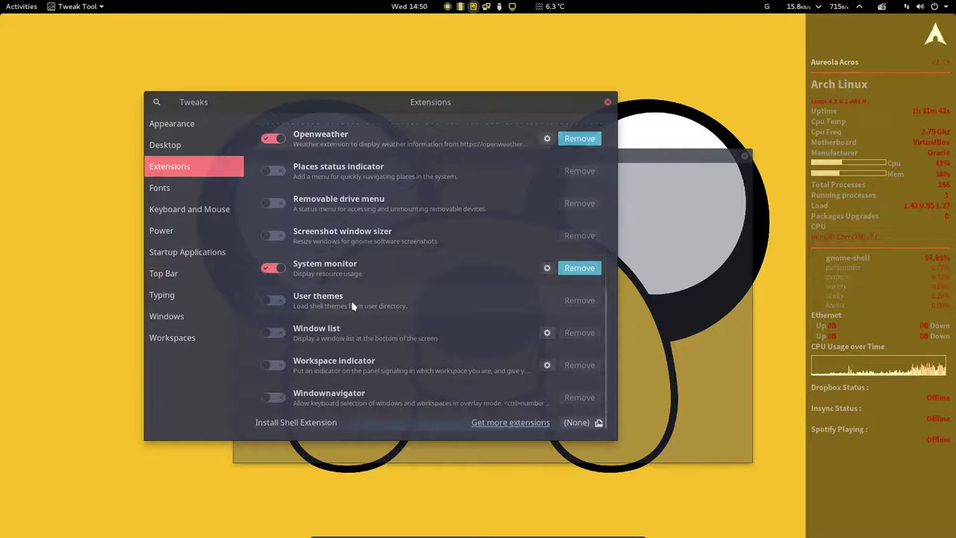
{"action": "scroll", "coordinate": [353, 302], "scroll_direction": "up", "scroll_amount": 5}
{"action": "scroll", "coordinate": [353, 305], "scroll_direction": "up", "scroll_amount": 3}
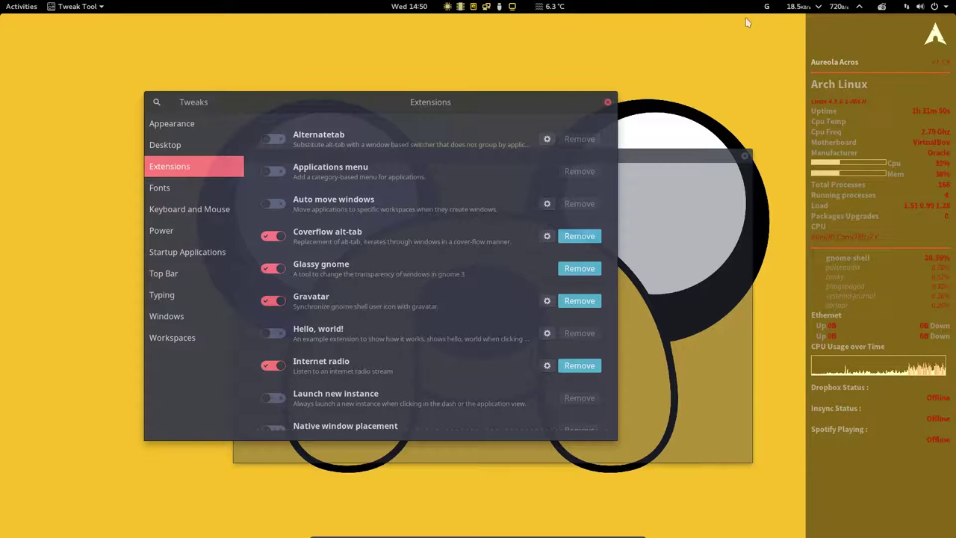
Step: View Gravatar's settings and About tab, close them, and open Get more extensions
{"action": "left_click", "coordinate": [551, 302]}
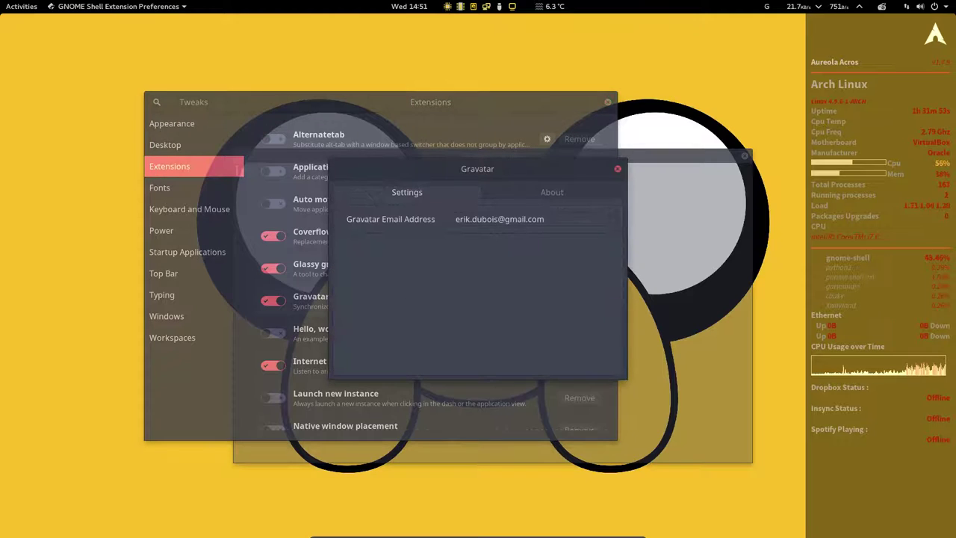
{"action": "left_click", "coordinate": [552, 193]}
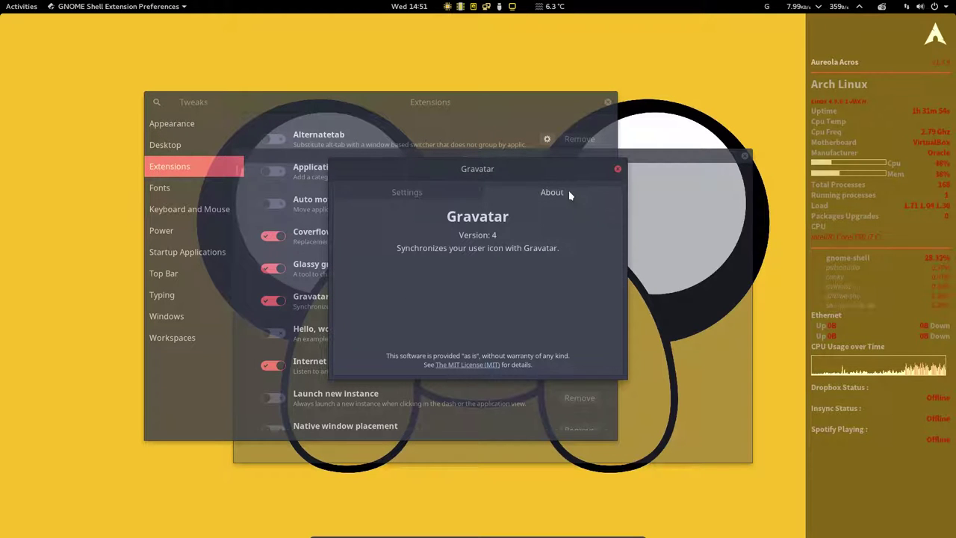
{"action": "left_click", "coordinate": [617, 168]}
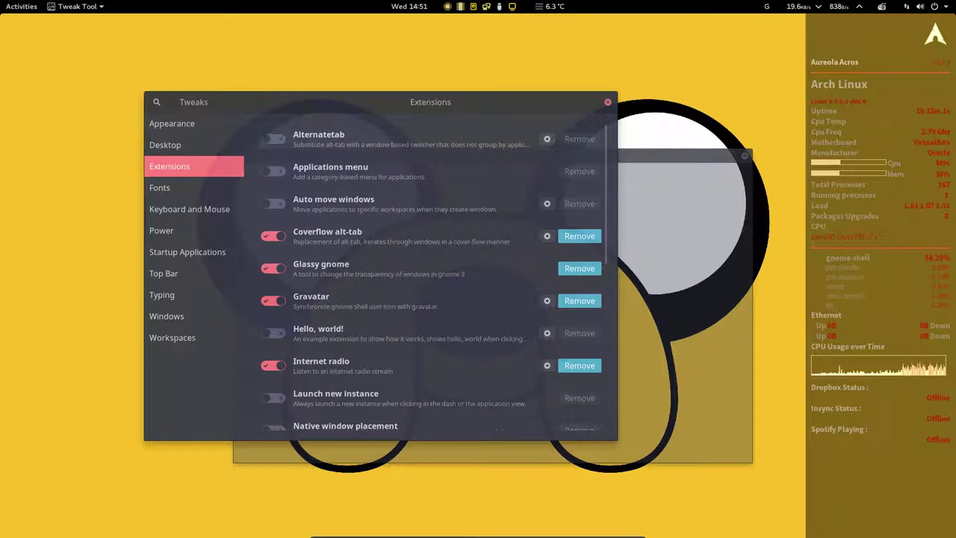
{"action": "left_click", "coordinate": [186, 170]}
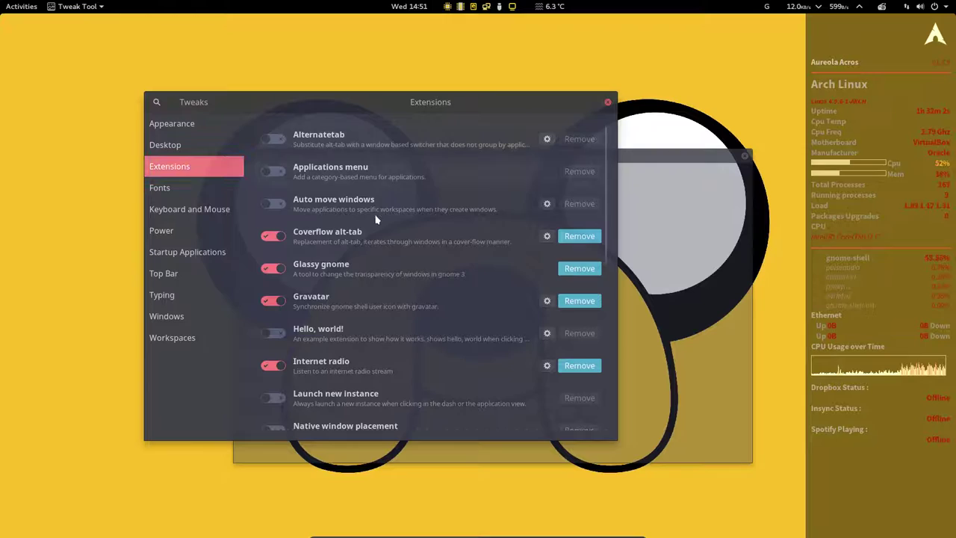
{"action": "scroll", "coordinate": [416, 303], "scroll_direction": "down", "scroll_amount": 10}
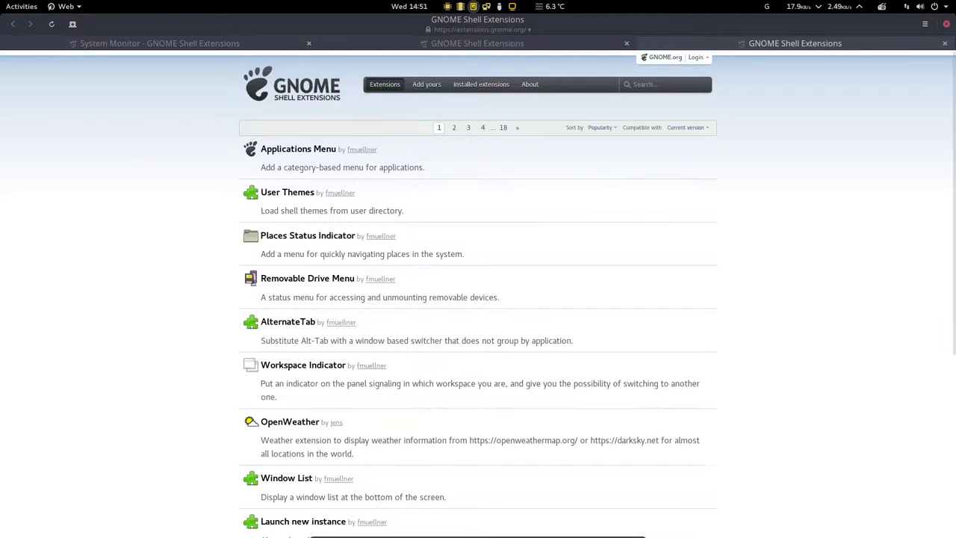
Step: Sort the extensions catalogue by Downloads
{"action": "left_click", "coordinate": [612, 130]}
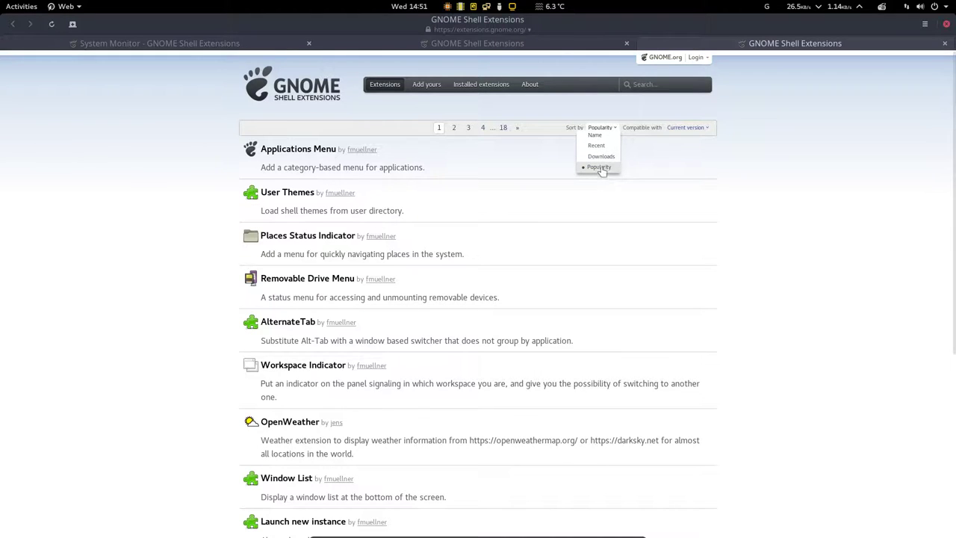
{"action": "left_click", "coordinate": [601, 156]}
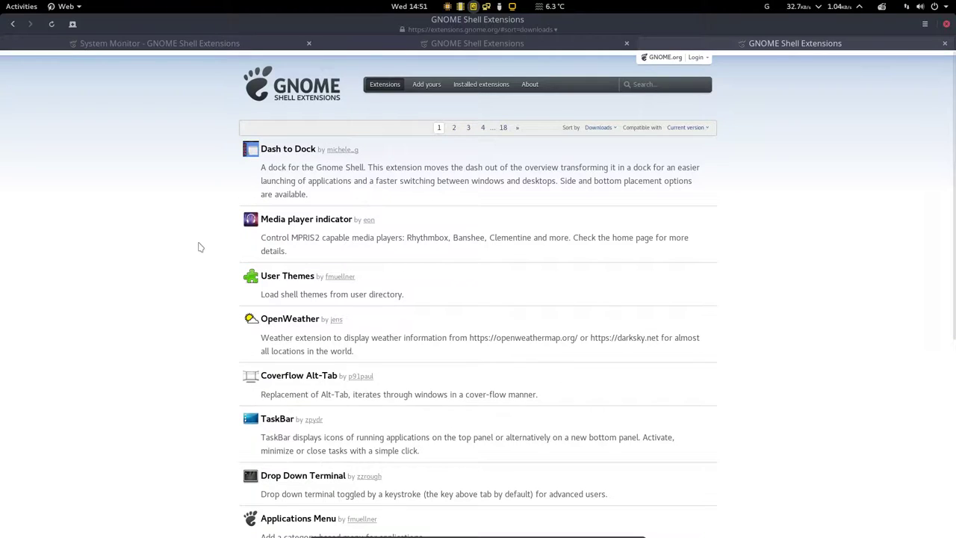
{"action": "scroll", "coordinate": [200, 248], "scroll_direction": "down", "scroll_amount": 9}
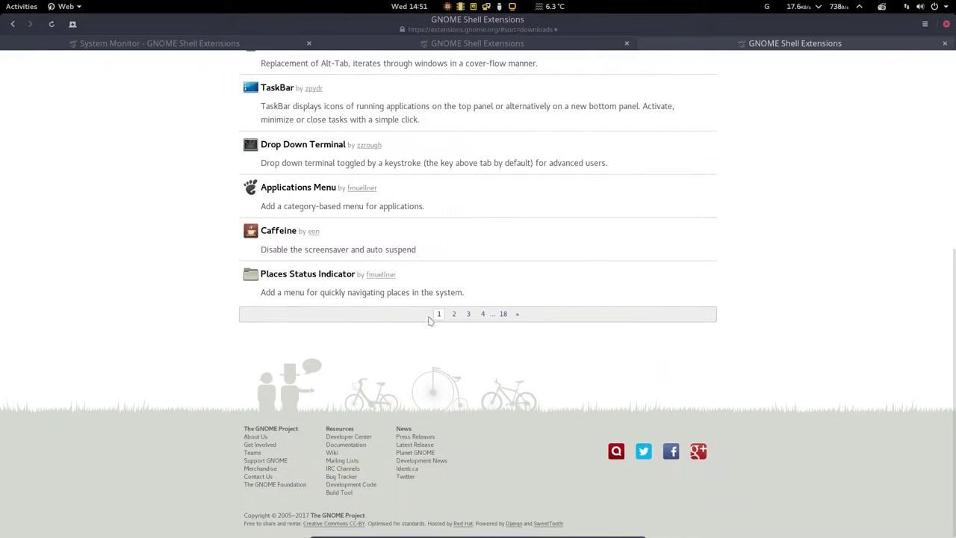
Step: Page through the results to page 3, then return to the Search box
{"action": "left_click", "coordinate": [455, 314]}
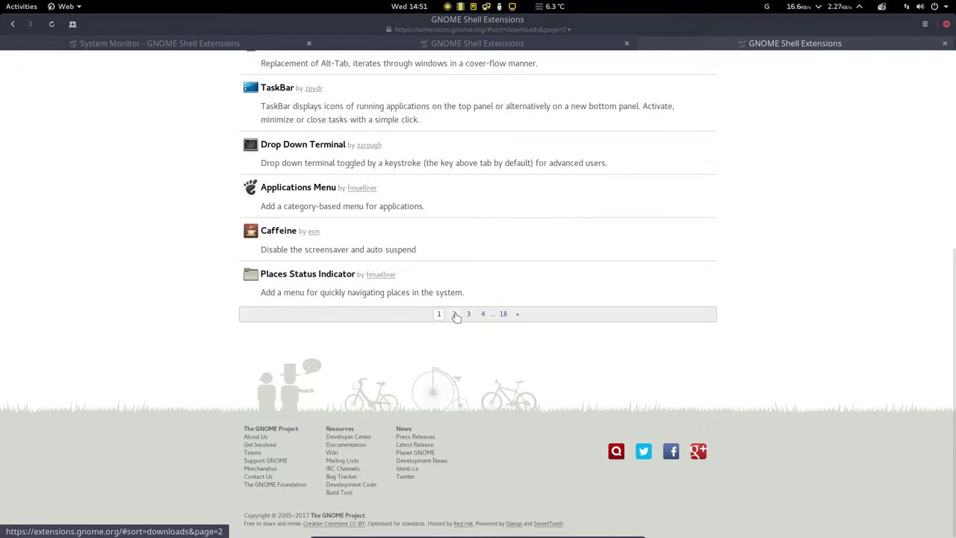
{"action": "scroll", "coordinate": [457, 334], "scroll_direction": "down", "scroll_amount": 10}
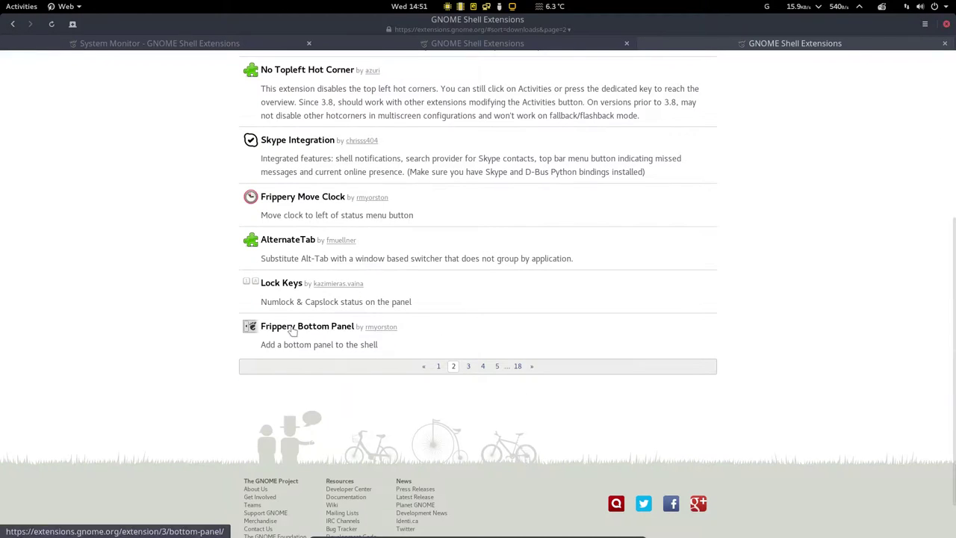
{"action": "left_click", "coordinate": [470, 368]}
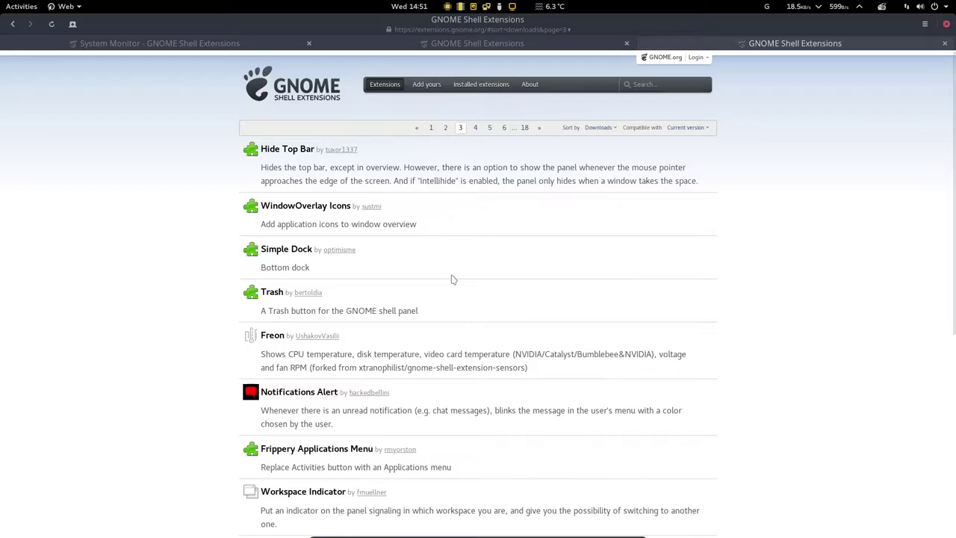
{"action": "scroll", "coordinate": [452, 279], "scroll_direction": "down", "scroll_amount": 5}
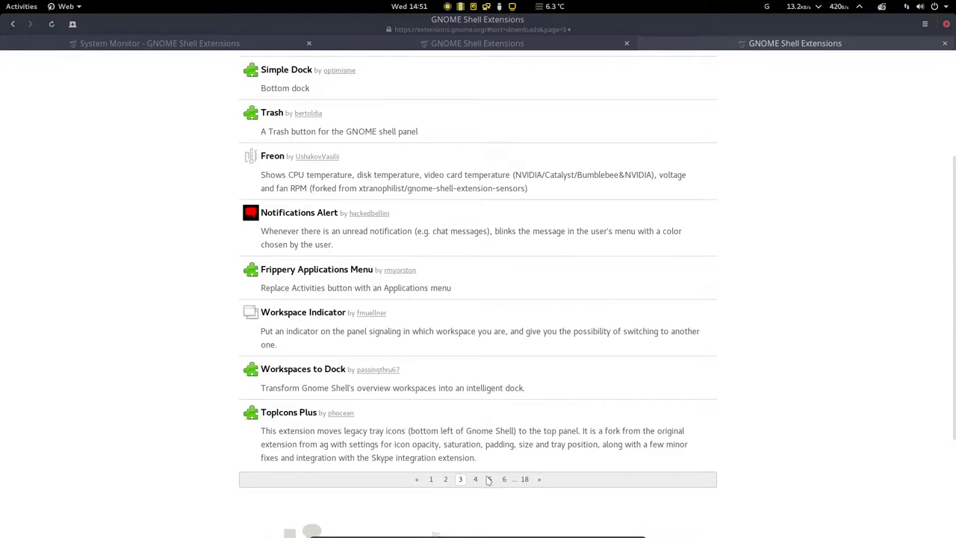
{"action": "scroll", "coordinate": [771, 217], "scroll_direction": "up", "scroll_amount": 4}
{"action": "scroll", "coordinate": [773, 215], "scroll_direction": "up", "scroll_amount": 1}
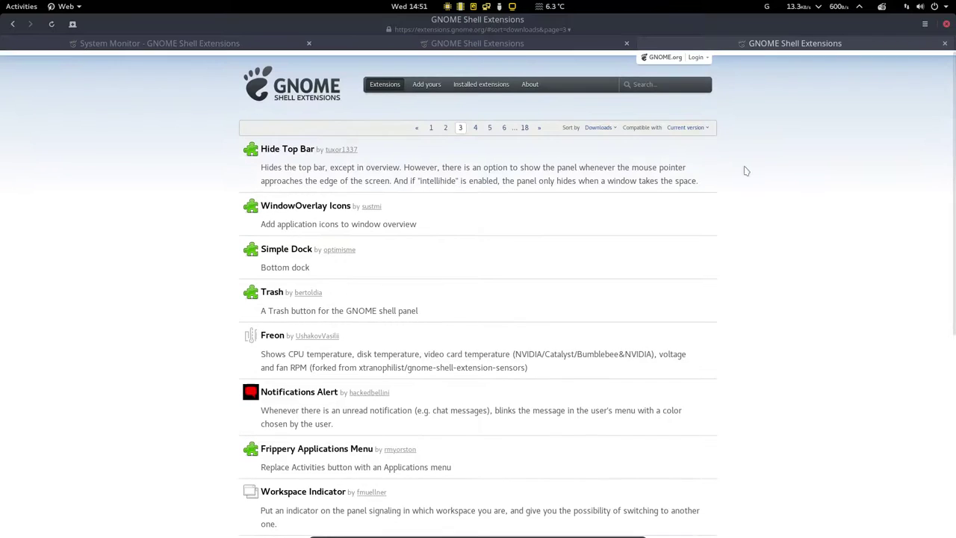
{"action": "left_click", "coordinate": [643, 86]}
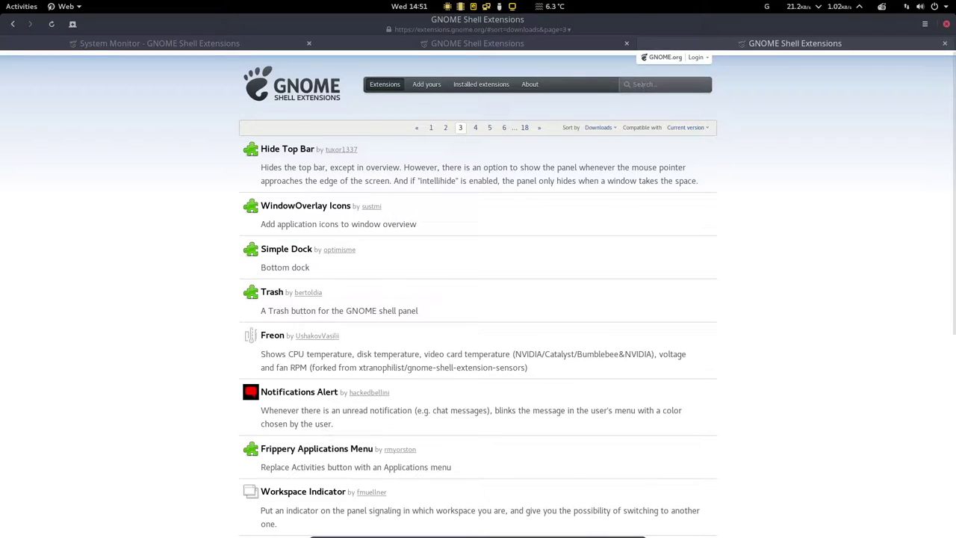
Step: Search for 'transparent' and open the Glassy GNOME extension page
{"action": "type", "text": "transparent"}
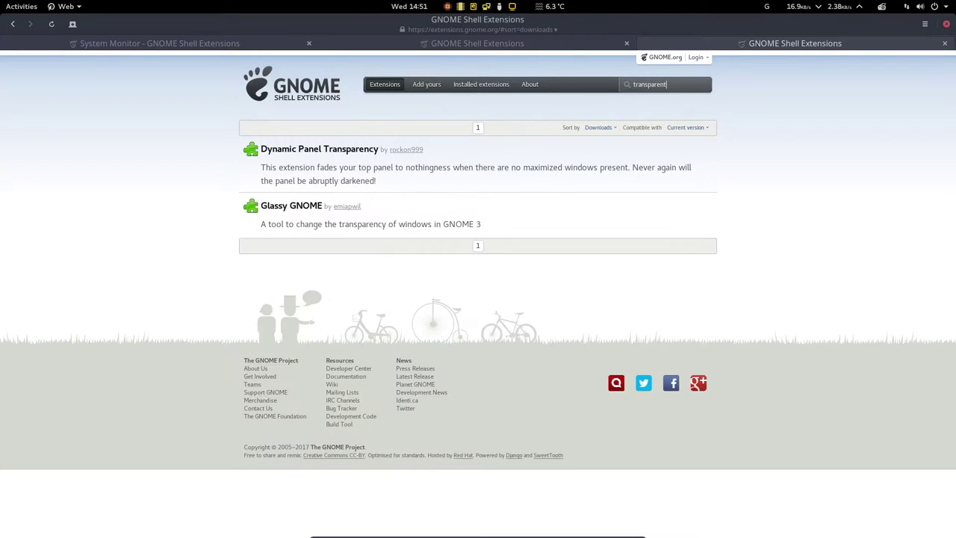
{"action": "left_click", "coordinate": [280, 211]}
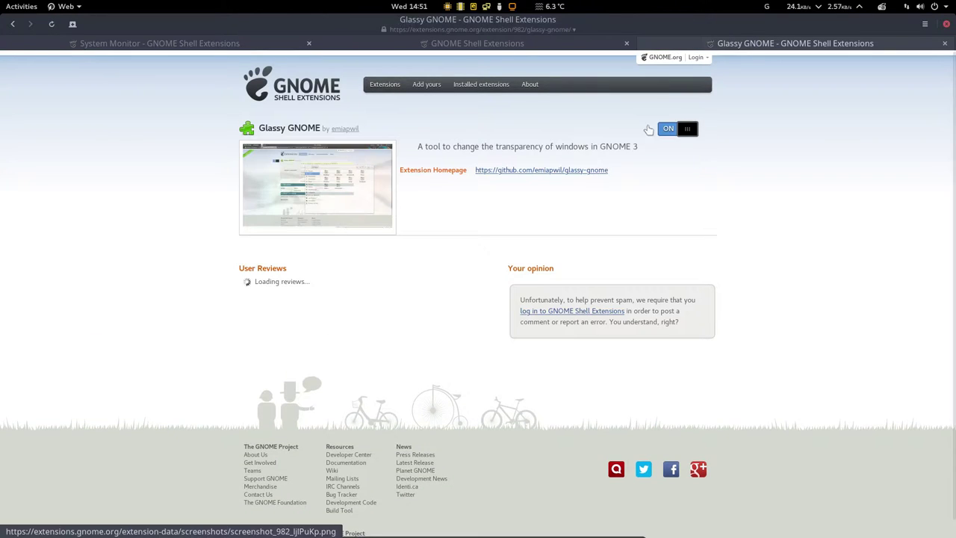